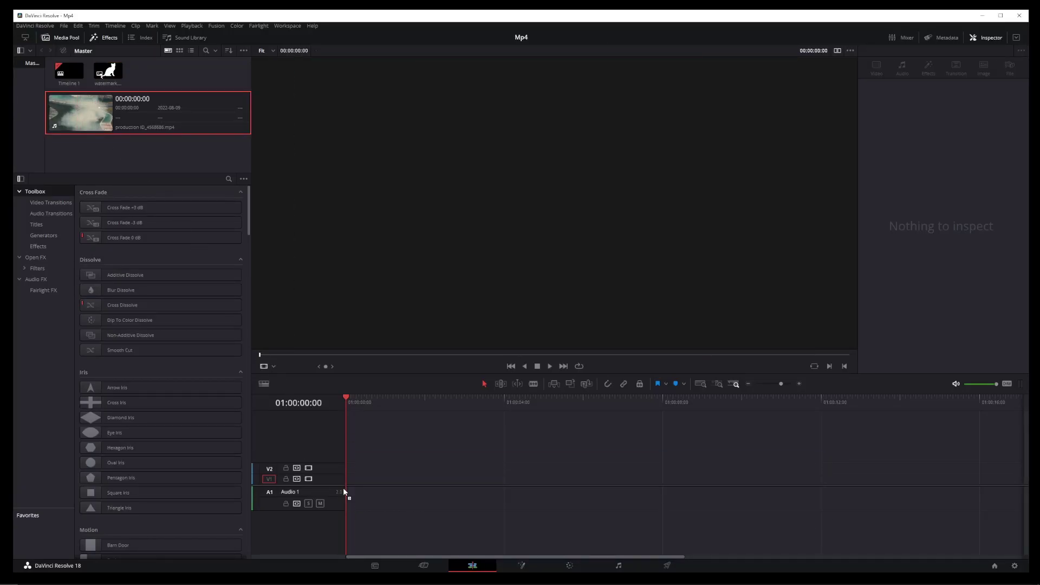
Play part of the drift-car clip, stop it, and preview the watermark.png cat image.
{"action": "left_click", "coordinate": [549, 365]}
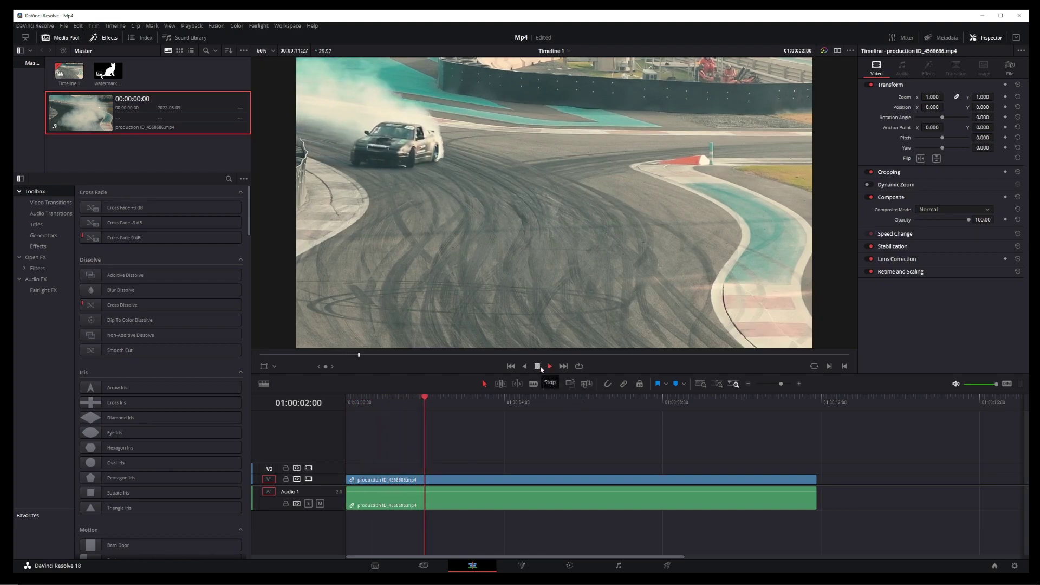
{"action": "left_click", "coordinate": [539, 367]}
{"action": "left_click", "coordinate": [115, 74]}
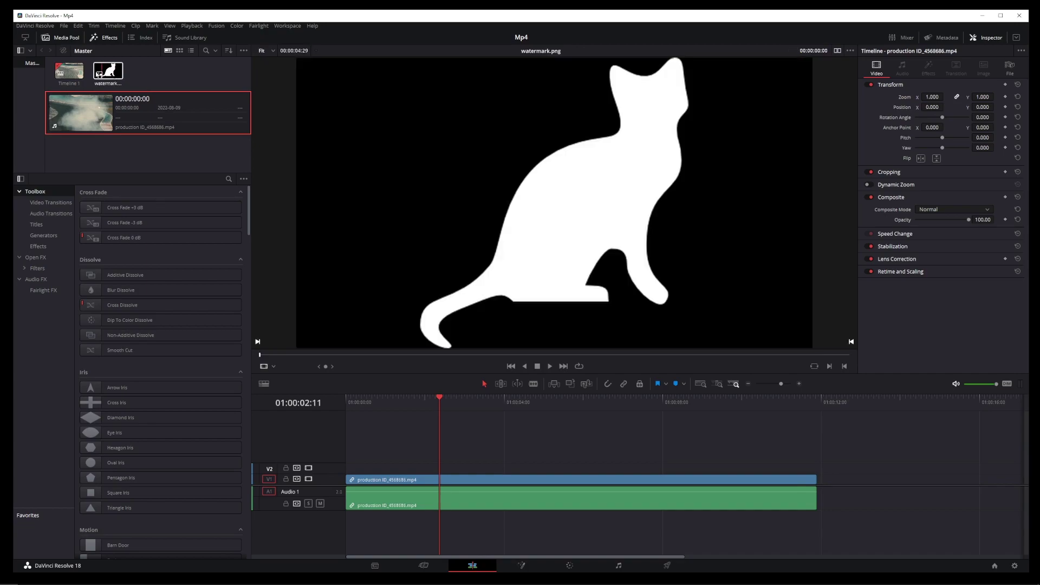
Put watermark.png on V2 at the timeline start, extended to the car clip's end.
{"action": "left_click", "coordinate": [104, 73]}
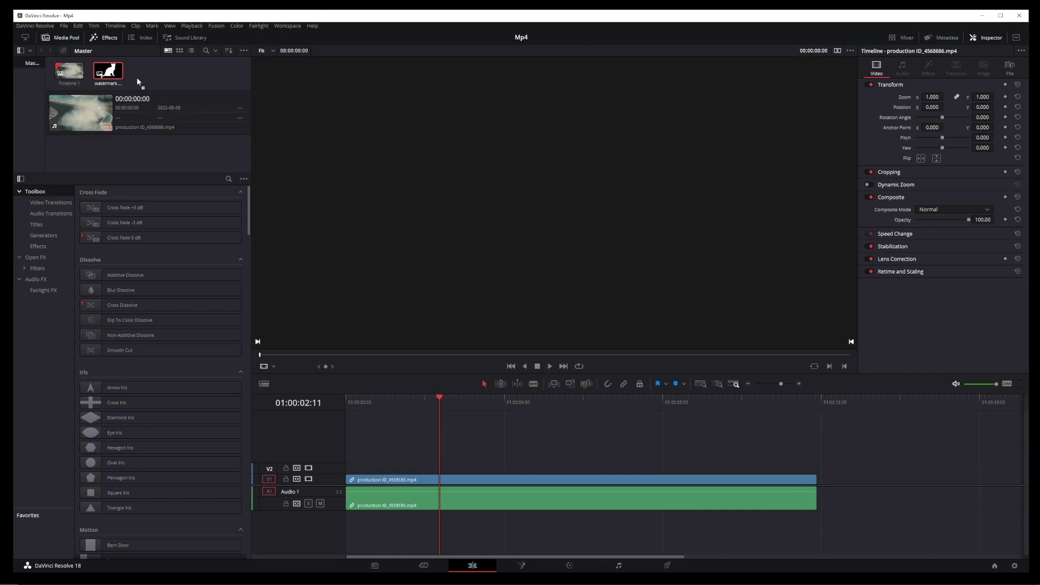
{"action": "left_click_drag", "start_coordinate": [343, 461], "coordinate": [347, 469]}
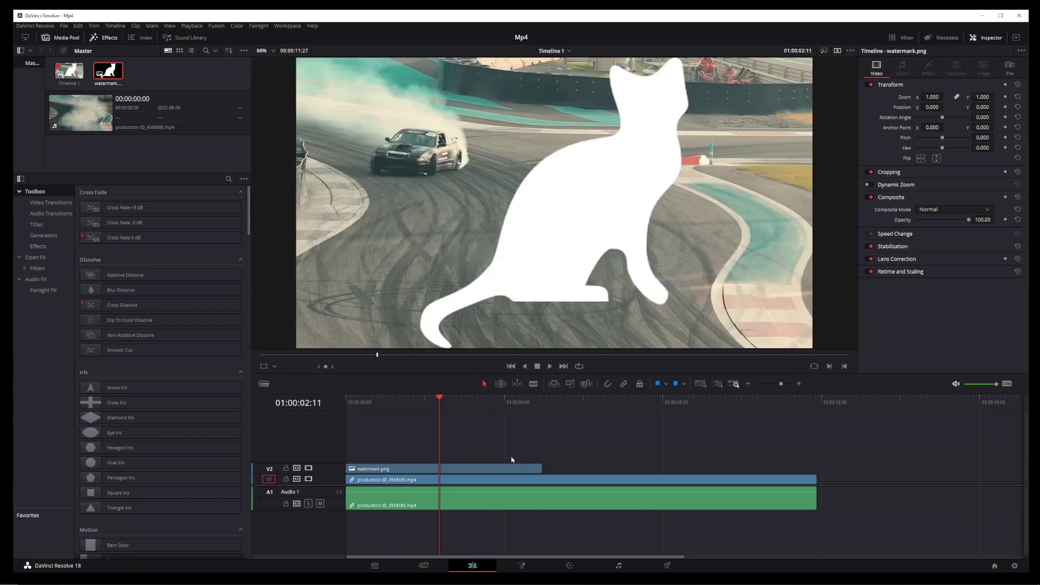
{"action": "left_click_drag", "start_coordinate": [542, 467], "coordinate": [813, 455]}
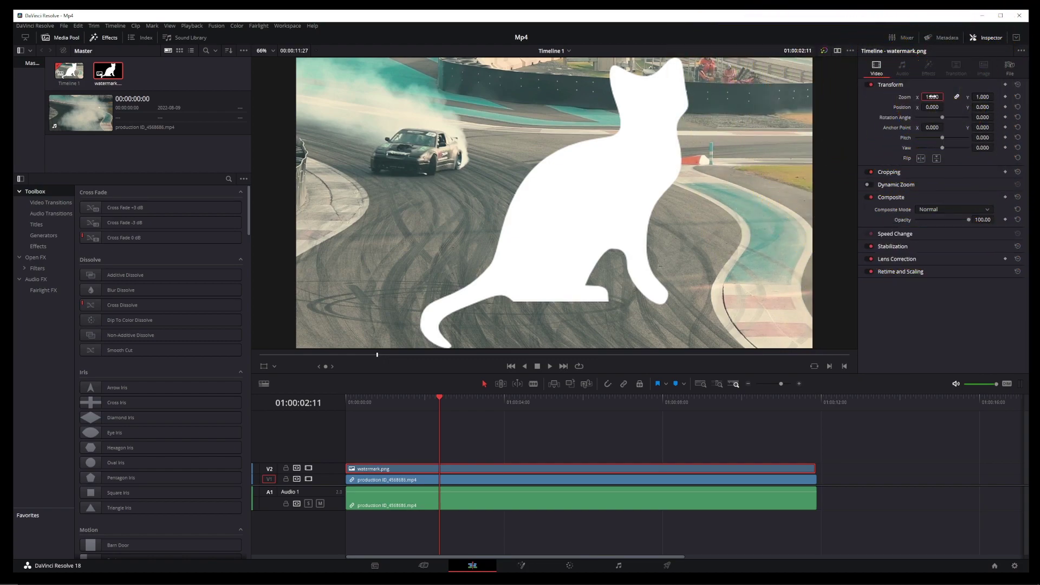
Set the watermark's Zoom to 0.340 and shift its Position left and down.
{"action": "left_click_drag", "start_coordinate": [932, 97], "coordinate": [894, 97]}
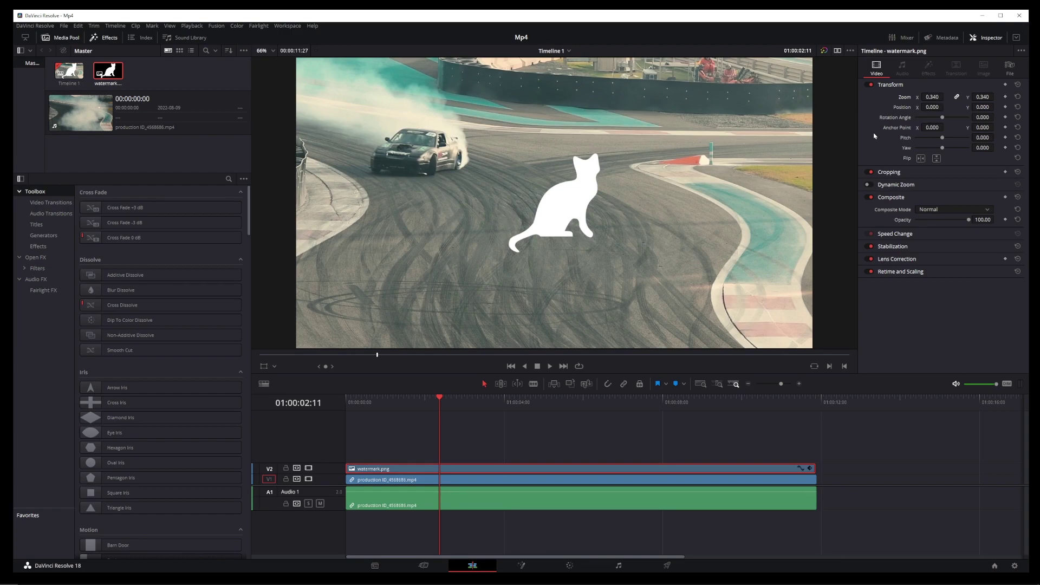
{"action": "mouse_move", "coordinate": [929, 107]}
{"action": "left_mouse_down"}
{"action": "mouse_move", "coordinate": [886, 107]}
{"action": "mouse_move", "coordinate": [996, 107]}
{"action": "left_mouse_up"}
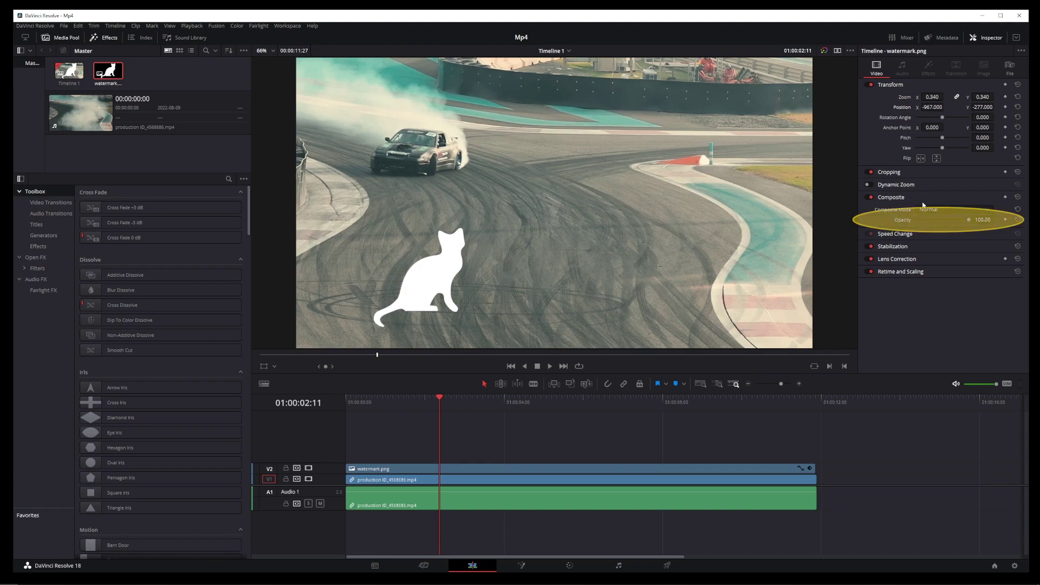
Lower the cat watermark's Composite opacity to about 36%.
{"action": "left_click_drag", "start_coordinate": [969, 219], "coordinate": [935, 222]}
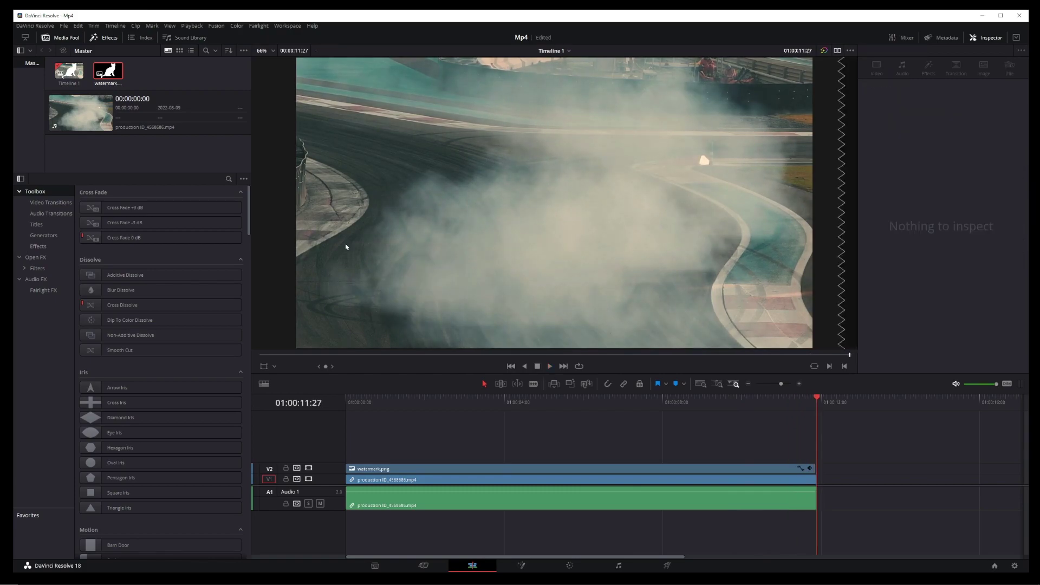
Select the V2 watermark clip and show its Transform handles in the viewer.
{"action": "left_click", "coordinate": [412, 399]}
{"action": "left_click", "coordinate": [450, 470]}
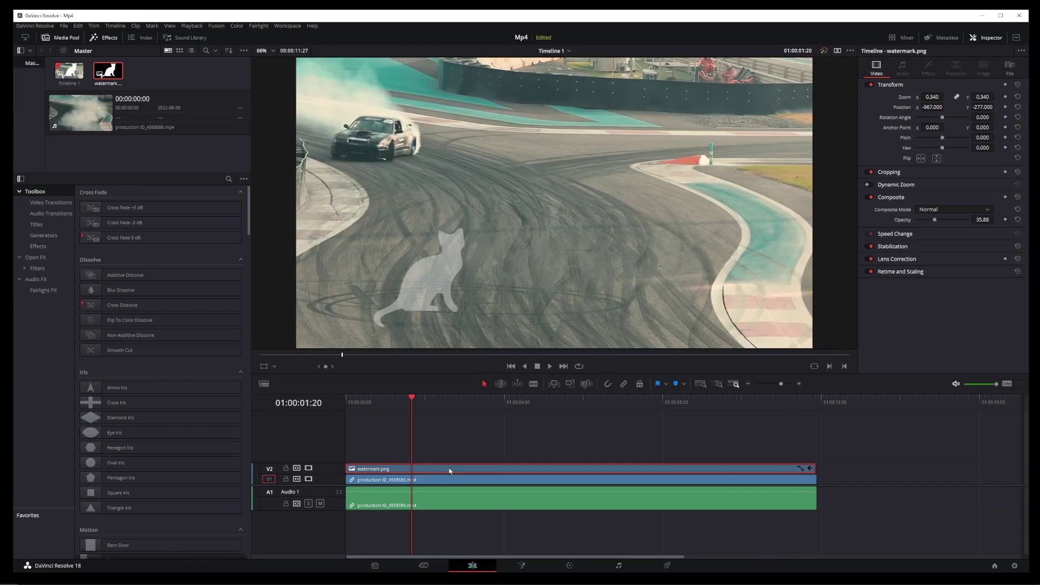
{"action": "left_click", "coordinate": [264, 367]}
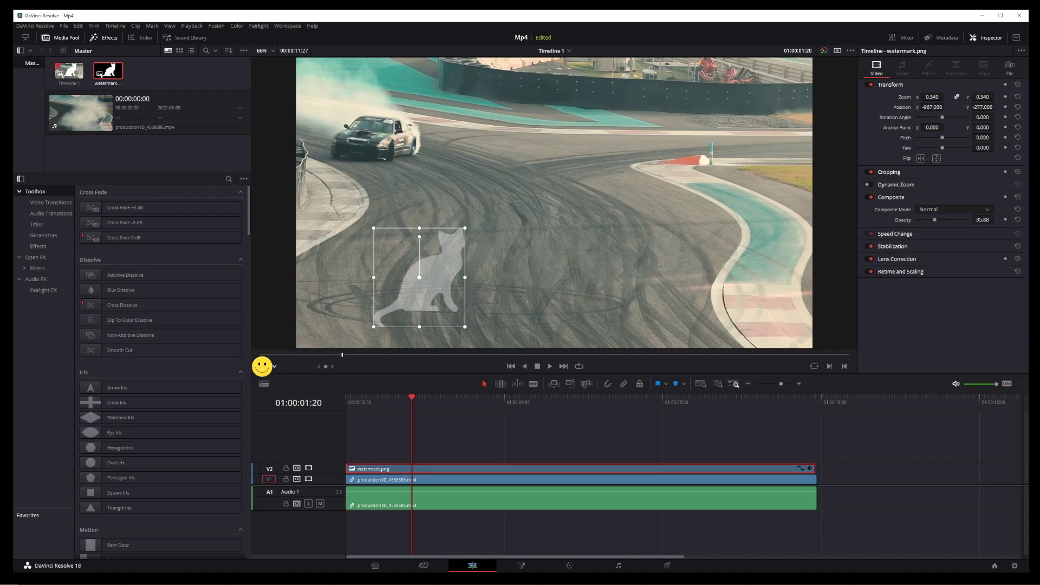
Tilt the cat about 9.6 degrees, enlarge it to about 0.49 zoom, and move it up-right.
{"action": "left_click_drag", "start_coordinate": [466, 228], "coordinate": [489, 212]}
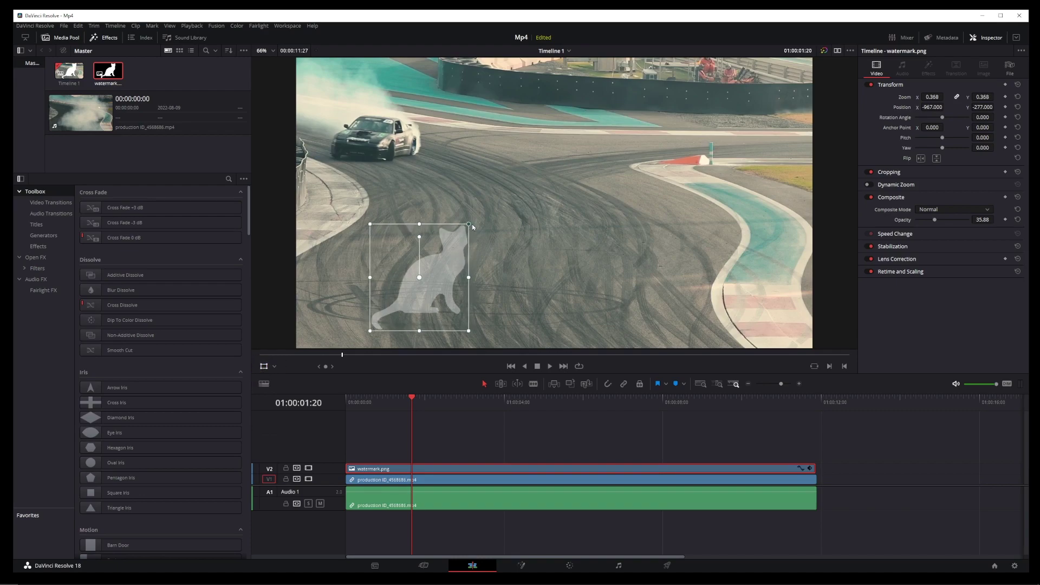
{"action": "key", "text": "ctrl+z"}
{"action": "mouse_move", "coordinate": [400, 285]}
{"action": "left_mouse_down"}
{"action": "mouse_move", "coordinate": [444, 255]}
{"action": "mouse_move", "coordinate": [430, 268]}
{"action": "mouse_move", "coordinate": [411, 239]}
{"action": "mouse_move", "coordinate": [436, 274]}
{"action": "mouse_move", "coordinate": [464, 254]}
{"action": "left_mouse_up"}
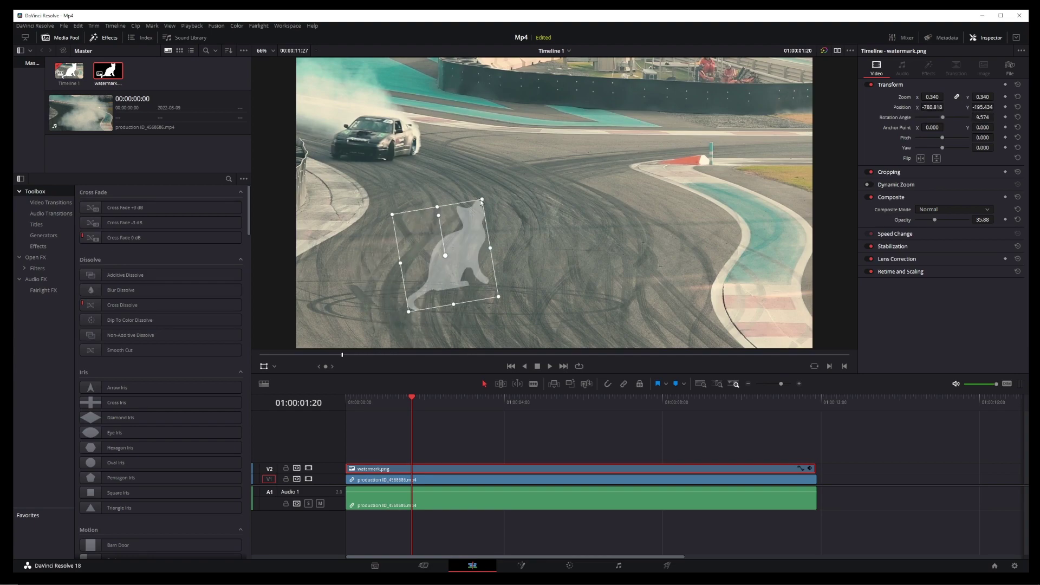
{"action": "left_click_drag", "start_coordinate": [481, 202], "coordinate": [500, 178]}
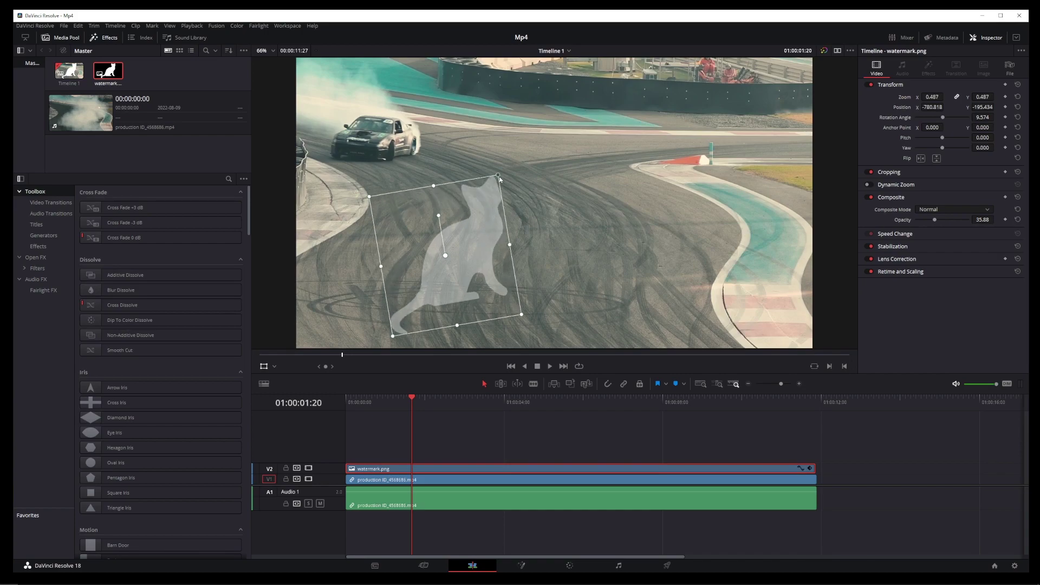
{"action": "left_click_drag", "start_coordinate": [462, 306], "coordinate": [466, 266]}
{"action": "left_click", "coordinate": [552, 366]}
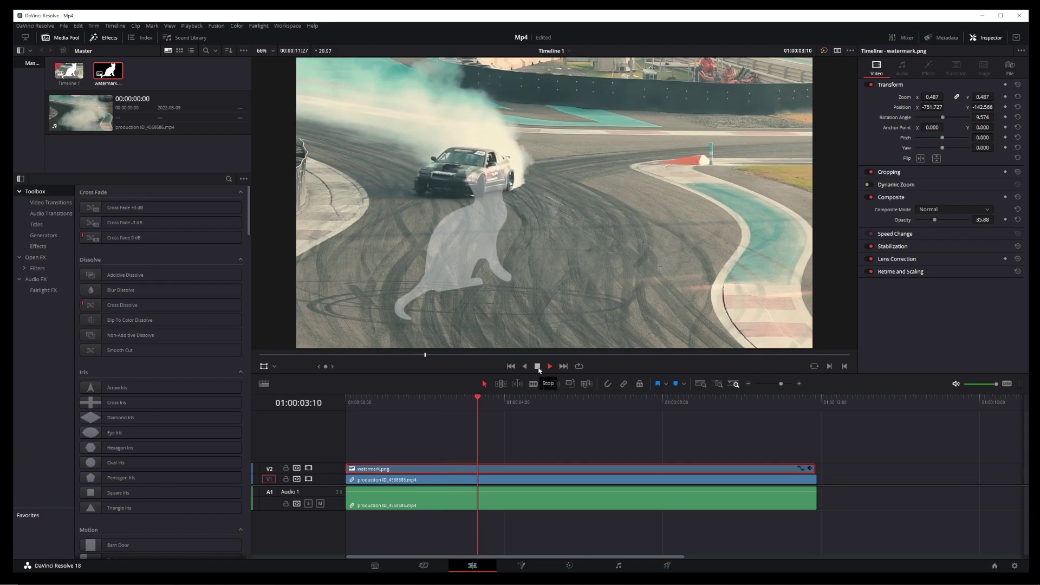